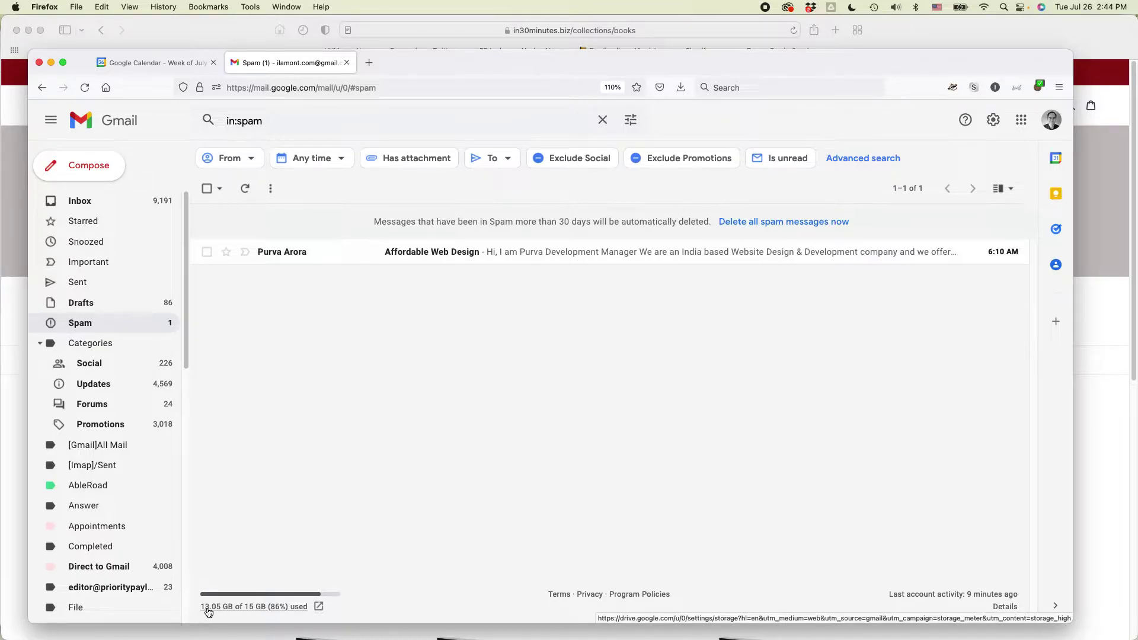
# Step: Open Google One's storage details showing 13.05 of 15 GB used, Gmail at 9.61 GB
pyautogui.click(264, 607)
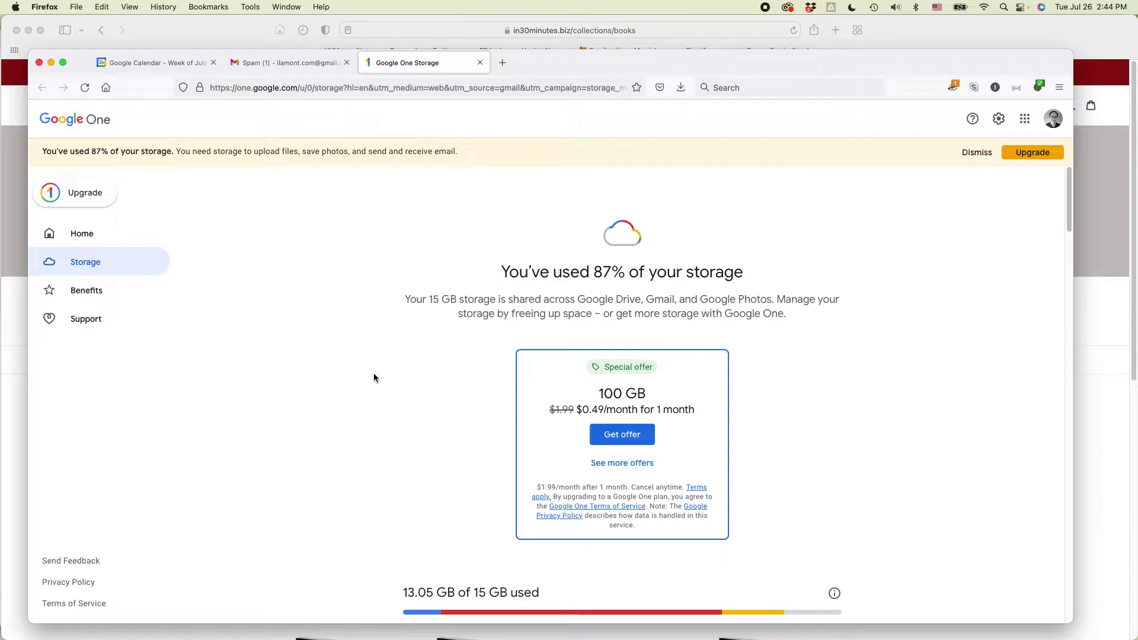
pyautogui.scroll(-3, 379, 412)
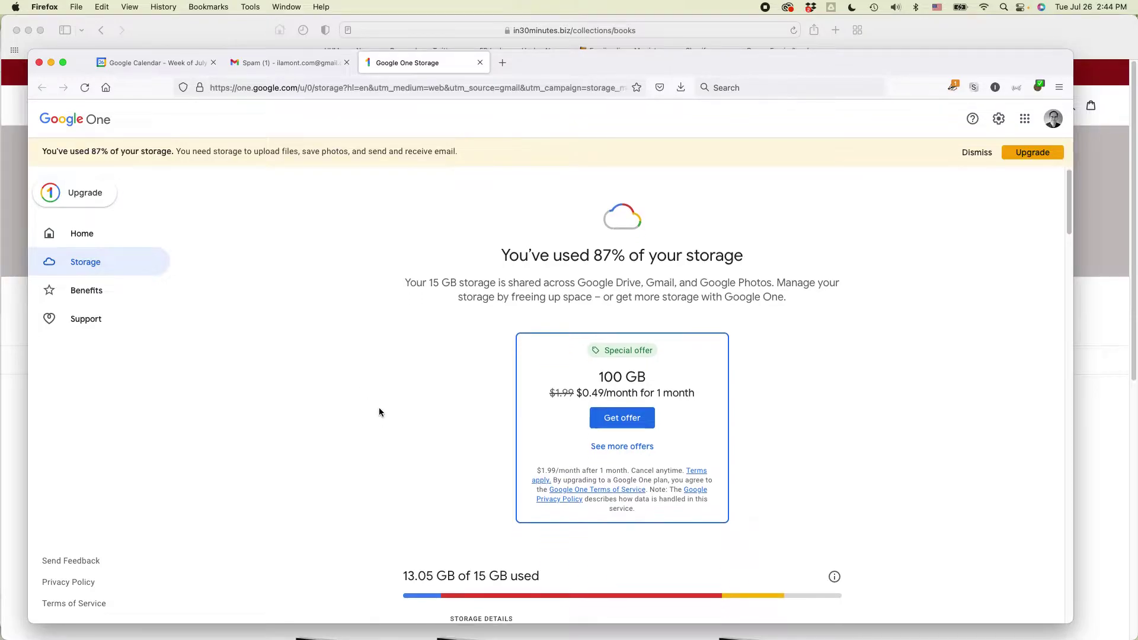
pyautogui.scroll(-3, 379, 412)
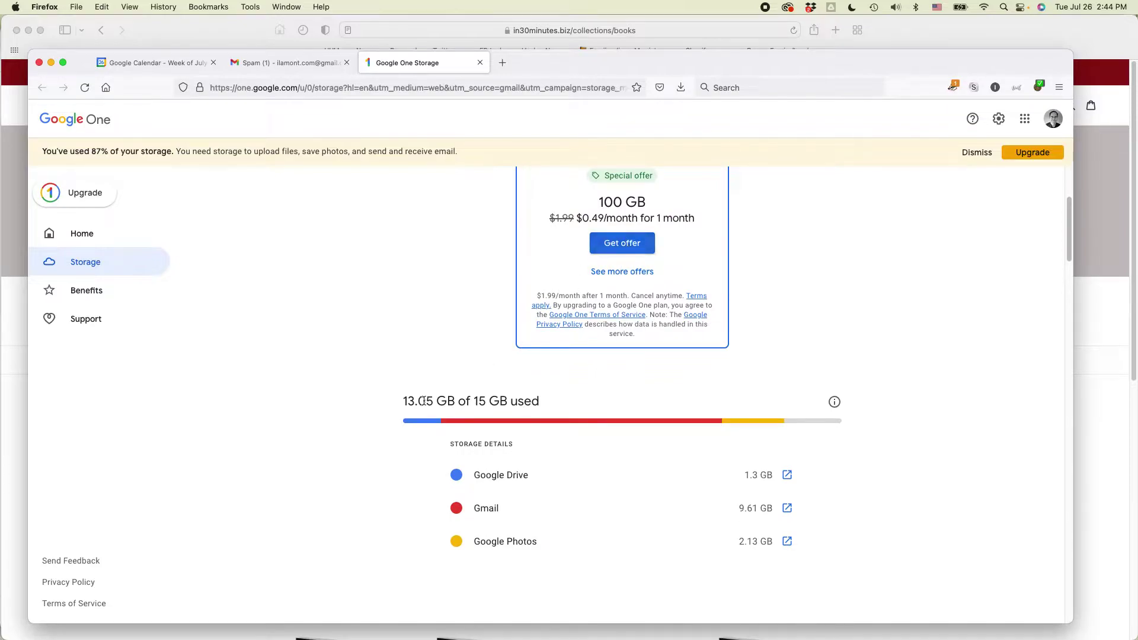
pyautogui.scroll(-2, 389, 401)
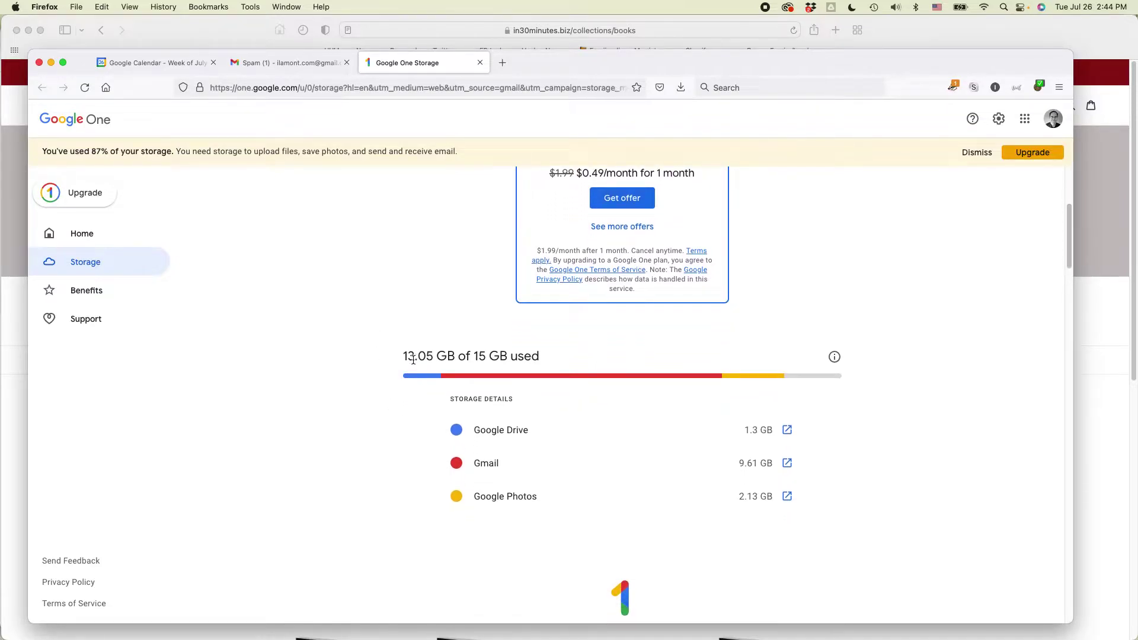
pyautogui.moveTo(407, 356); pyautogui.dragTo(562, 352)
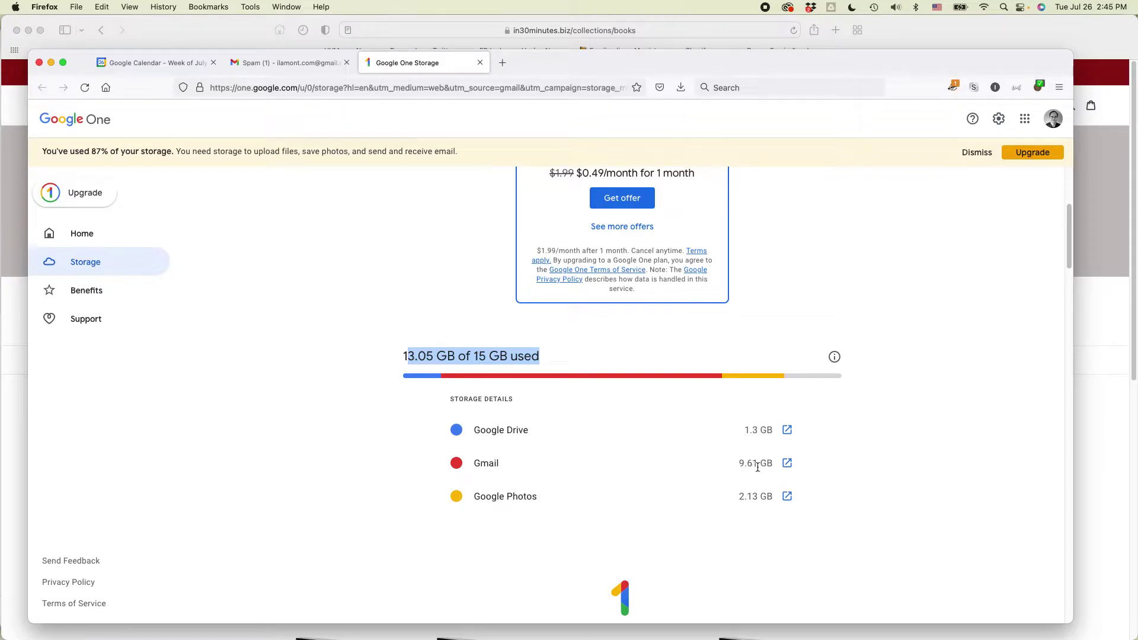
# Step: Delete forever the single Affordable Web Design message in the Spam folder
pyautogui.click(305, 63)
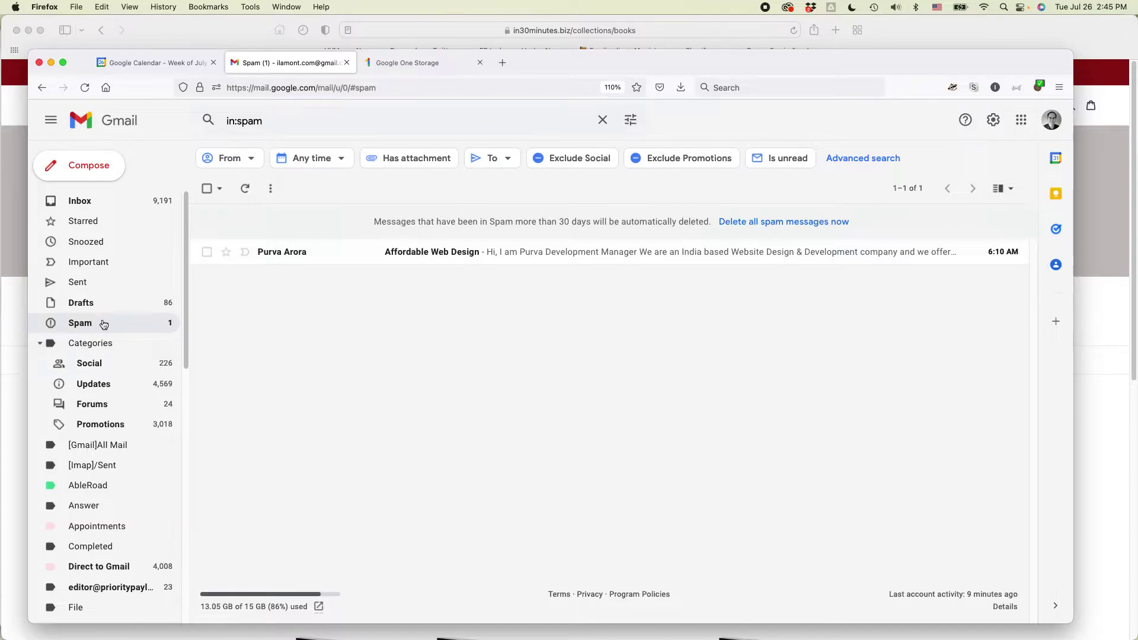
pyautogui.scroll(-10, 105, 370)
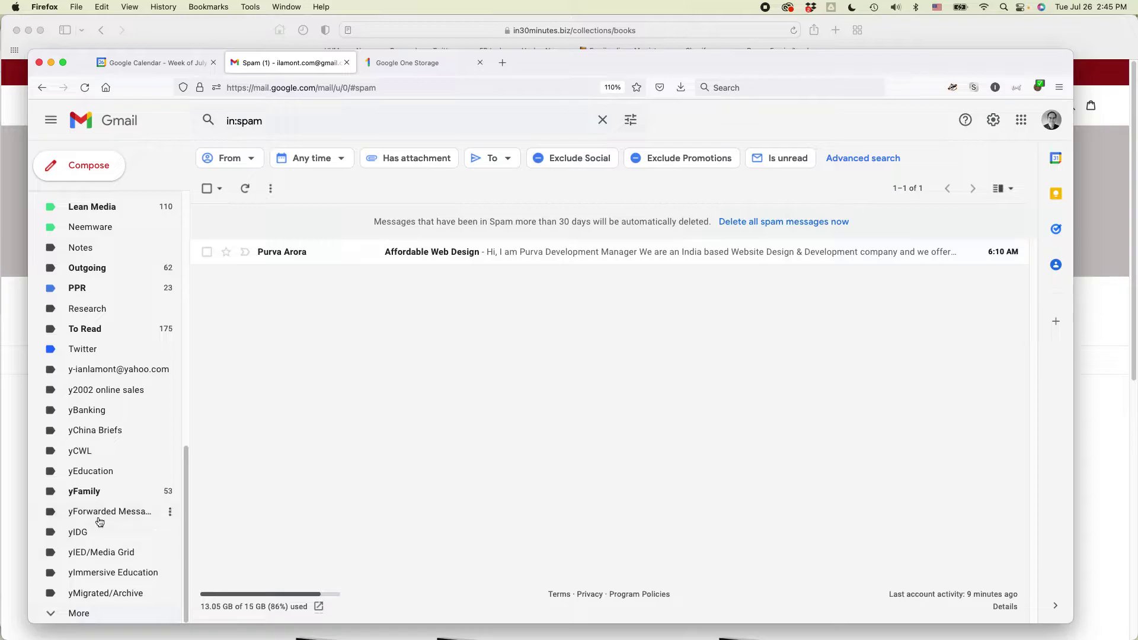
pyautogui.scroll(5, 100, 511)
pyautogui.scroll(6, 100, 508)
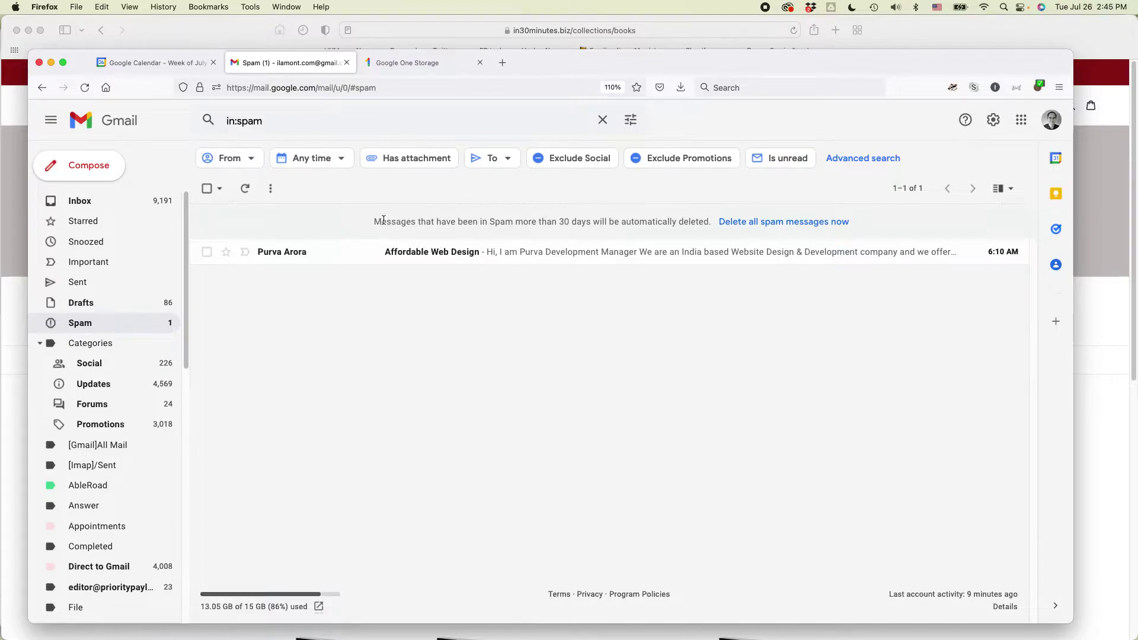
pyautogui.moveTo(372, 223); pyautogui.dragTo(591, 222)
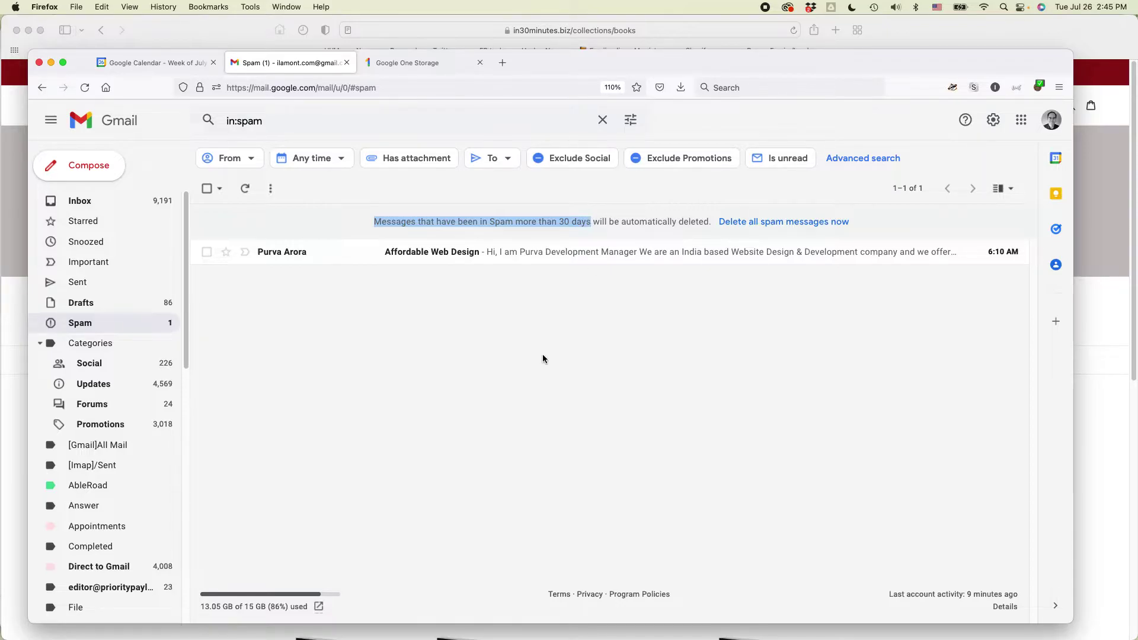
pyautogui.click(207, 252)
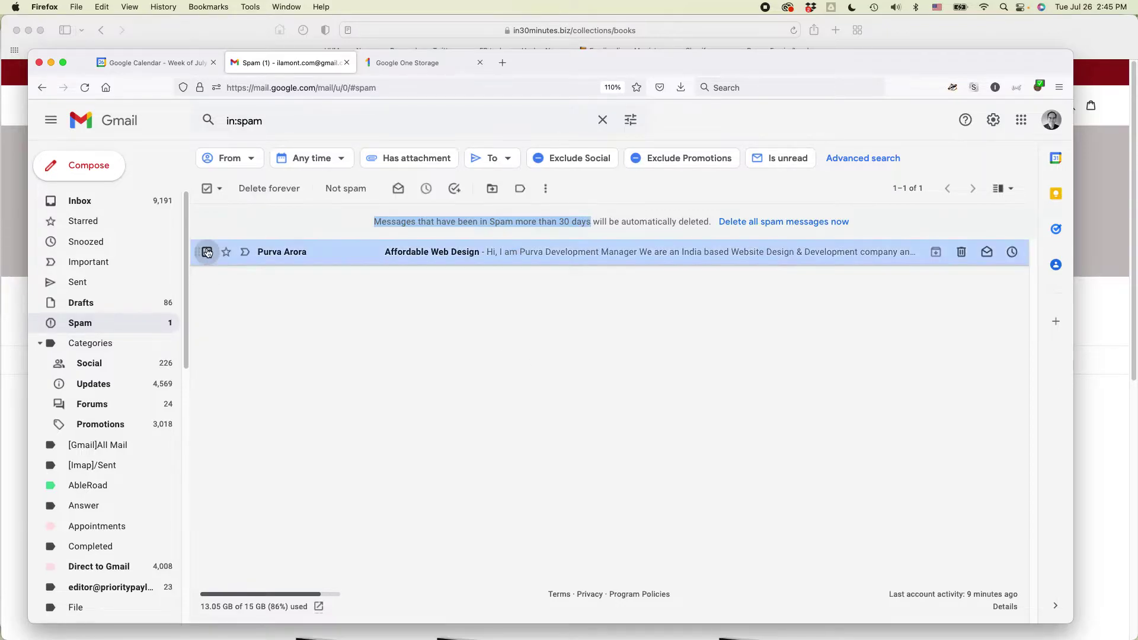
pyautogui.click(270, 188)
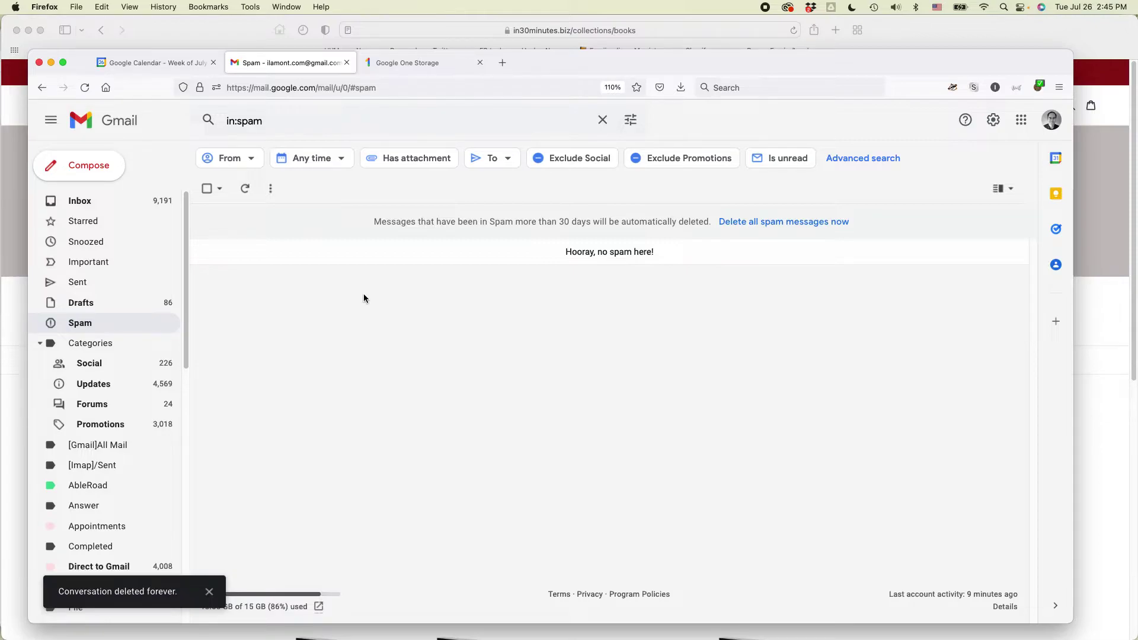
# Step: Run an advanced search of Sent Mail for messages with size greater than 1 MB
pyautogui.click(284, 123)
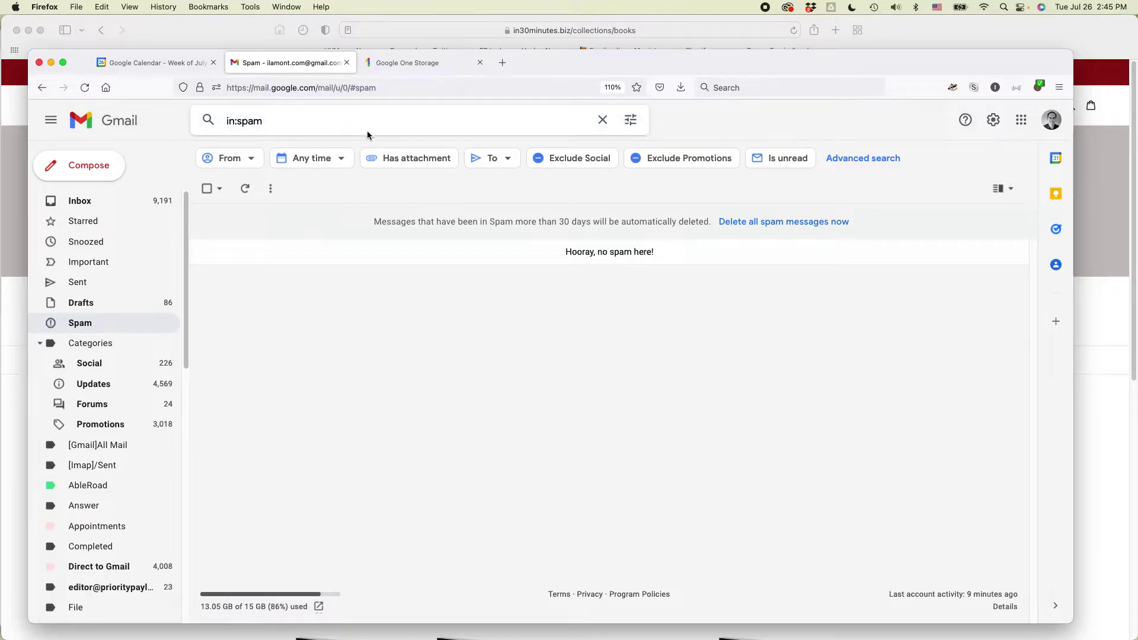
pyautogui.click(633, 122)
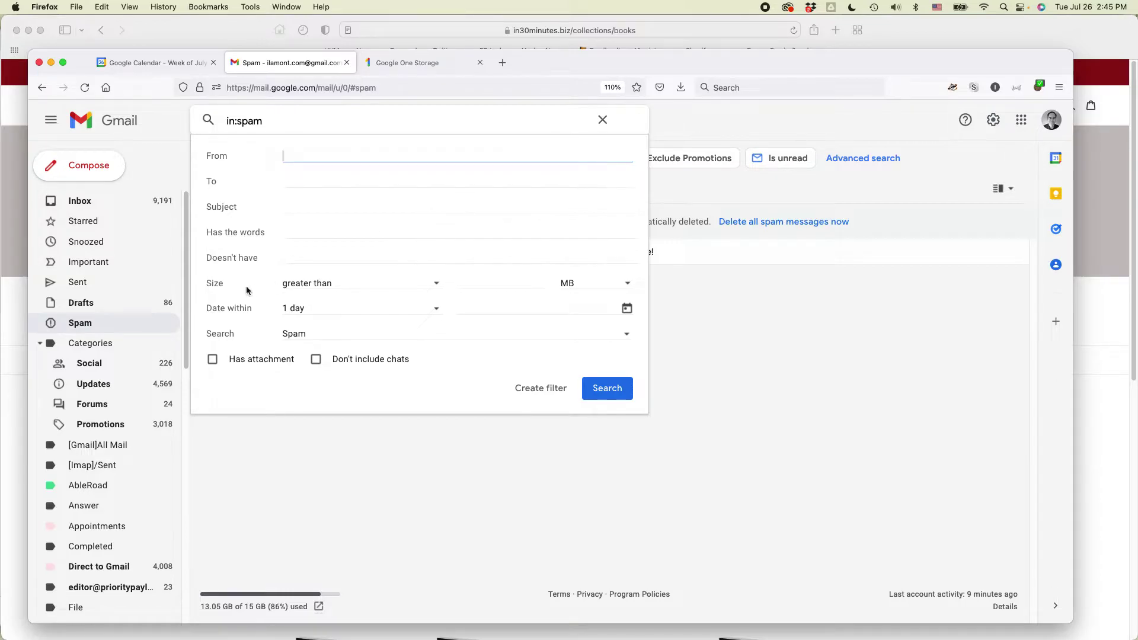
pyautogui.click(480, 283)
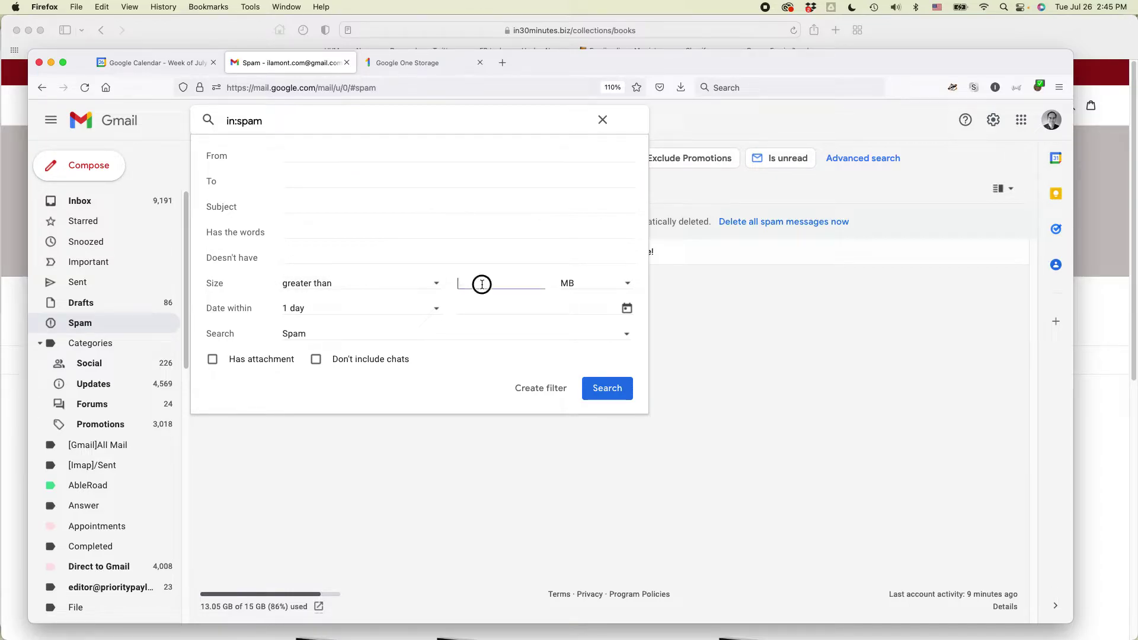
pyautogui.write('1')
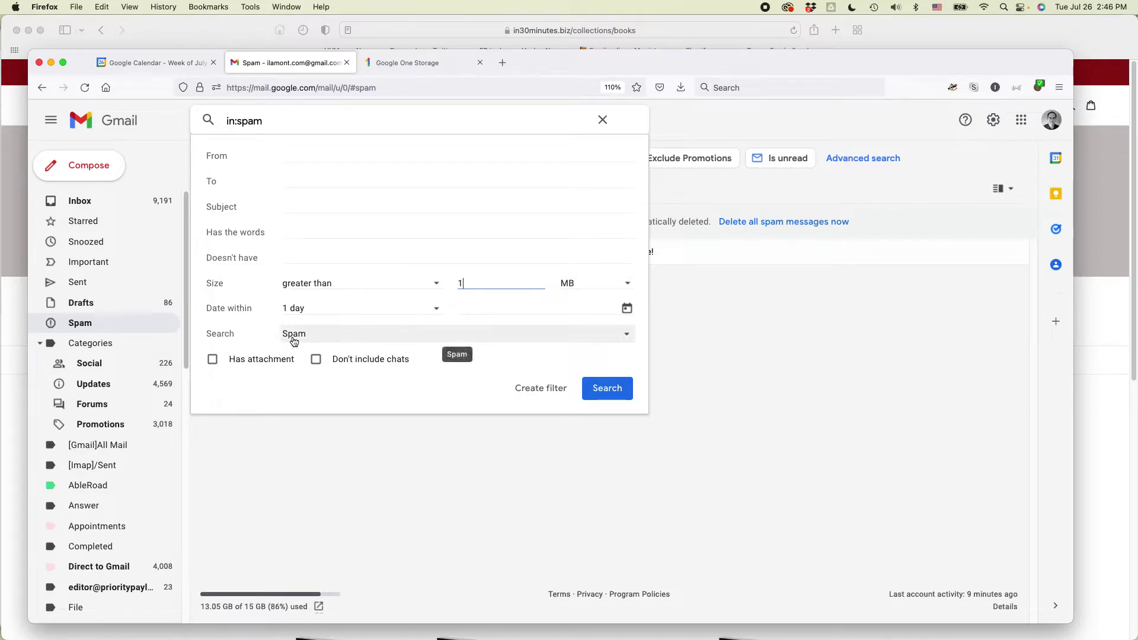
pyautogui.click(628, 338)
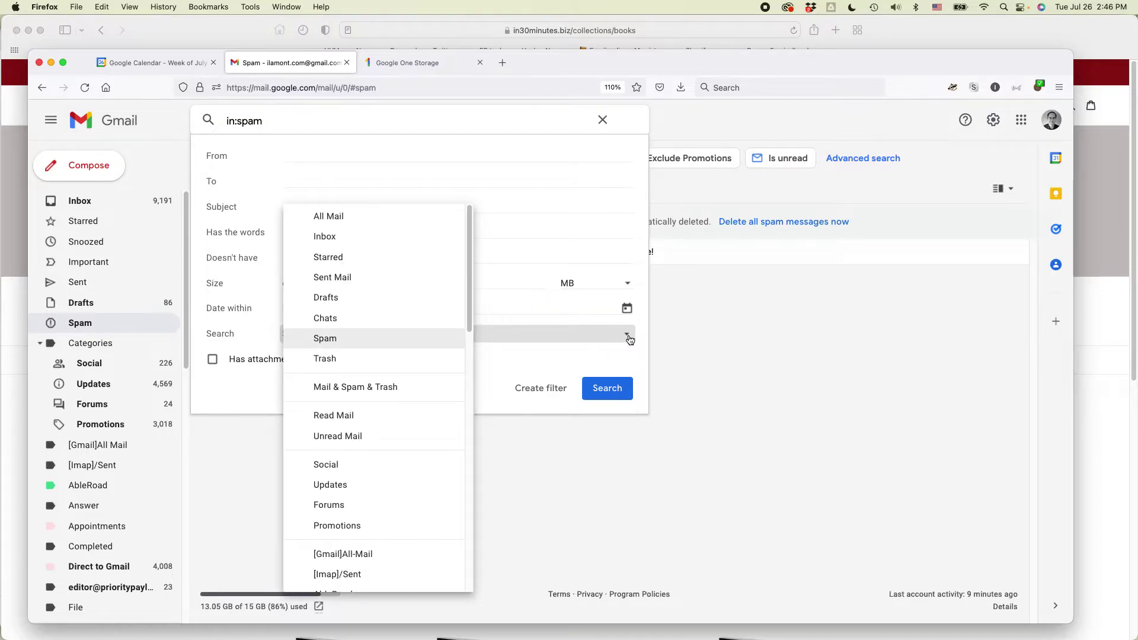
pyautogui.click(366, 281)
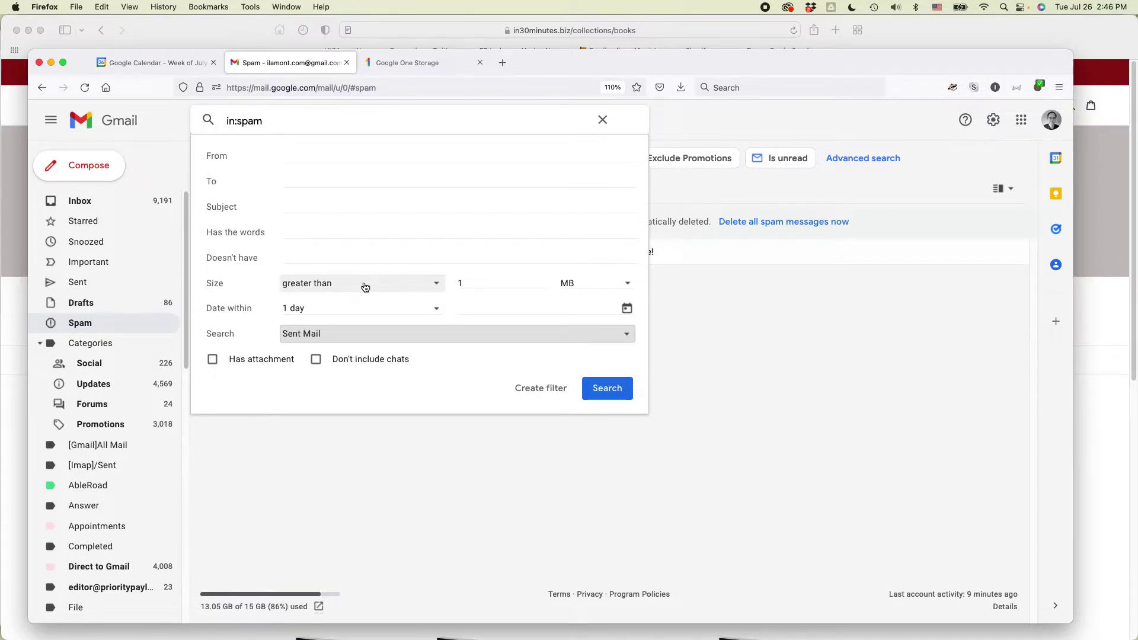
pyautogui.click(611, 396)
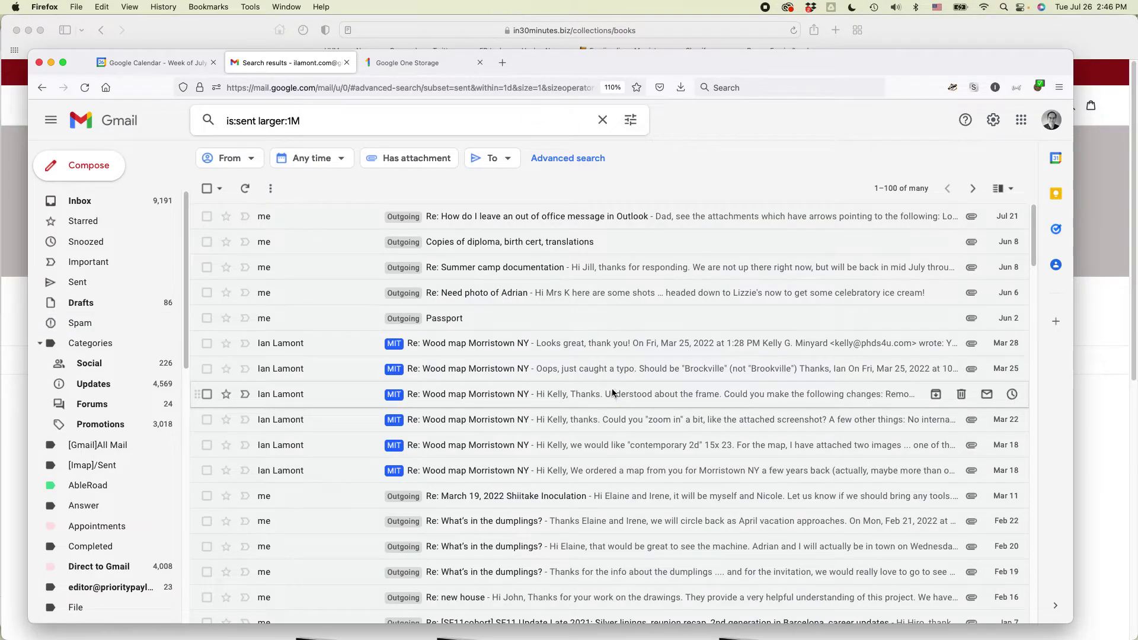
# Step: Trash the Mar 24 'Re: Wood map Morristown NY' sent message, then select all 100 results
pyautogui.scroll(-5, 614, 297)
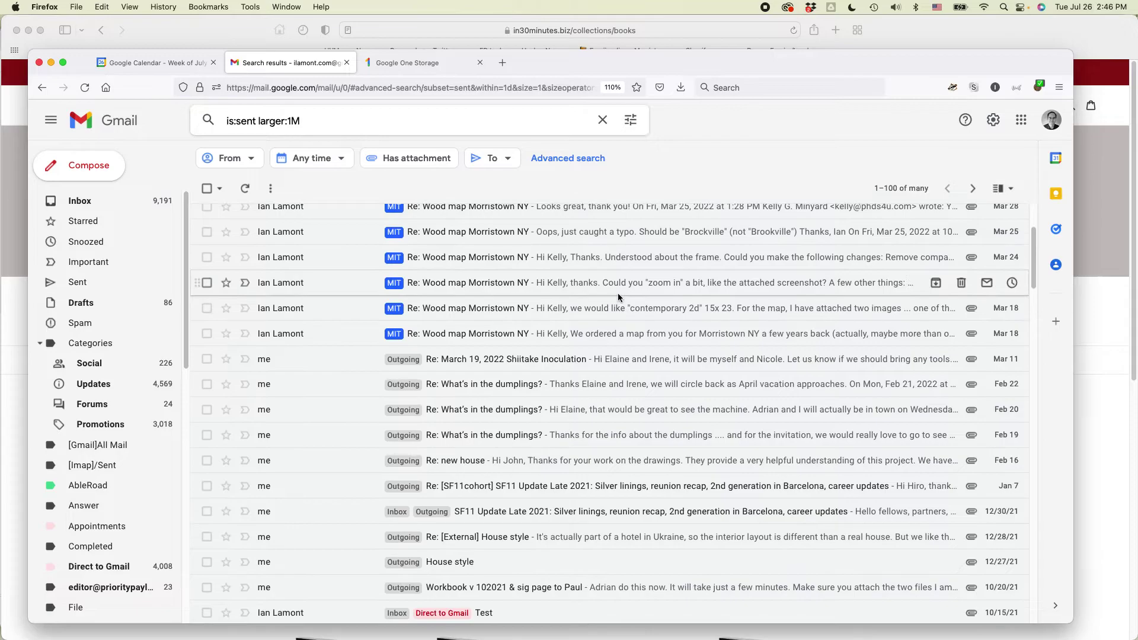
pyautogui.scroll(-3, 617, 293)
pyautogui.scroll(8, 617, 293)
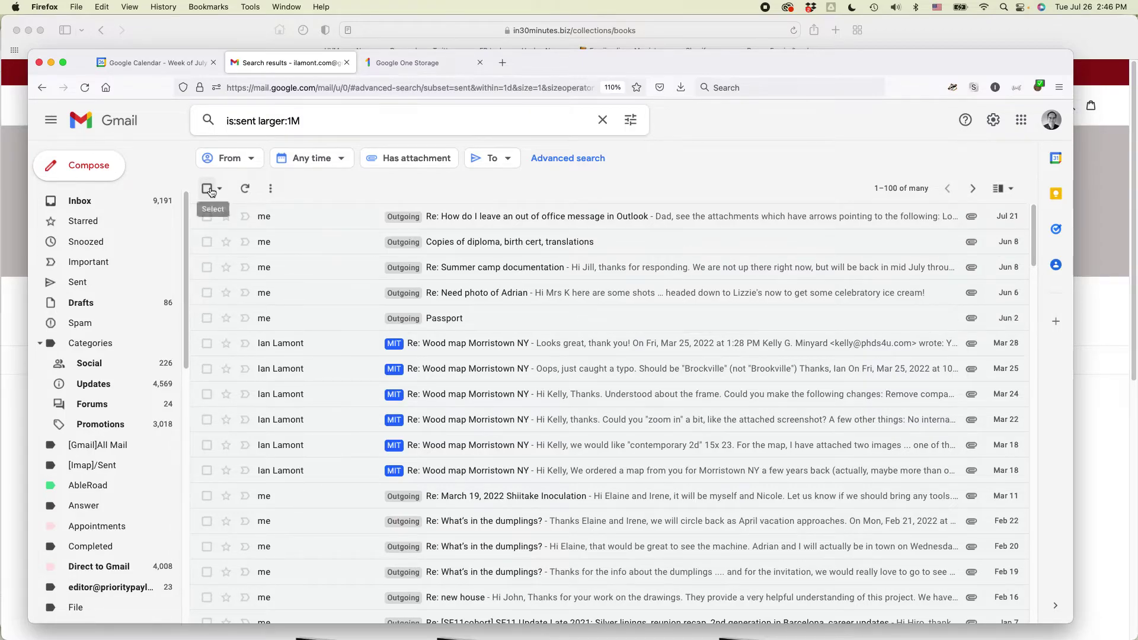
pyautogui.click(206, 395)
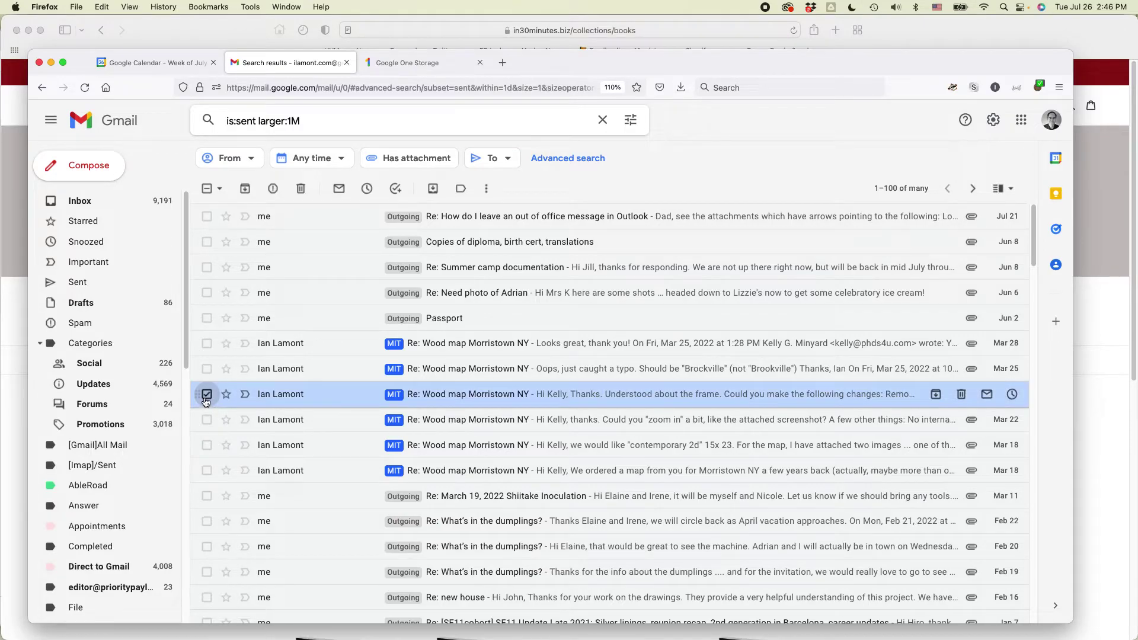
pyautogui.click(301, 189)
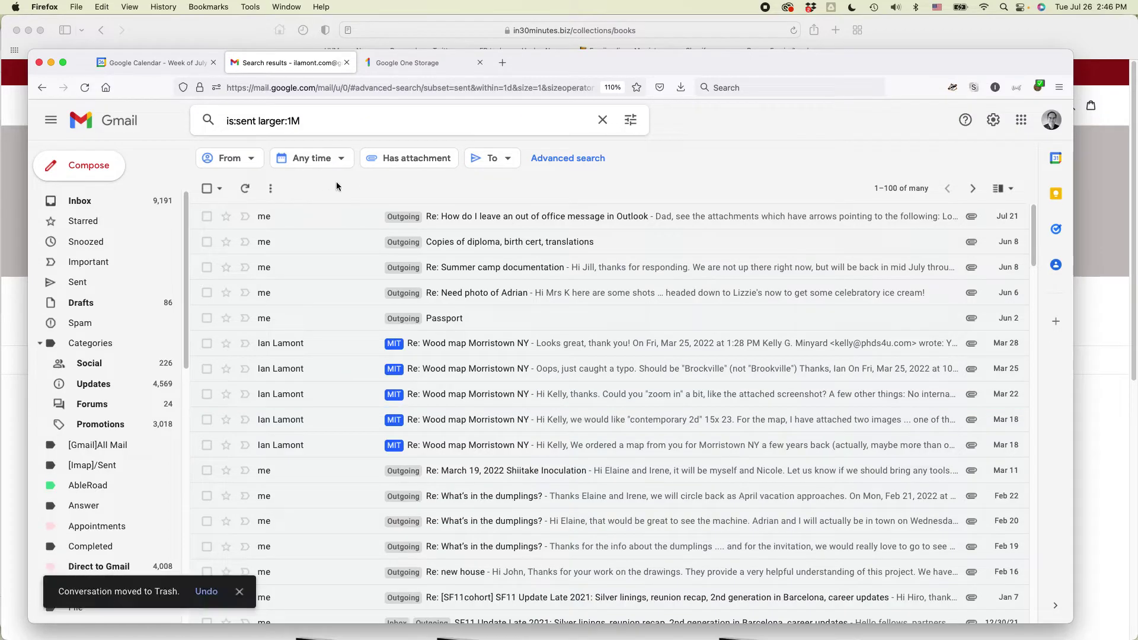
pyautogui.click(211, 193)
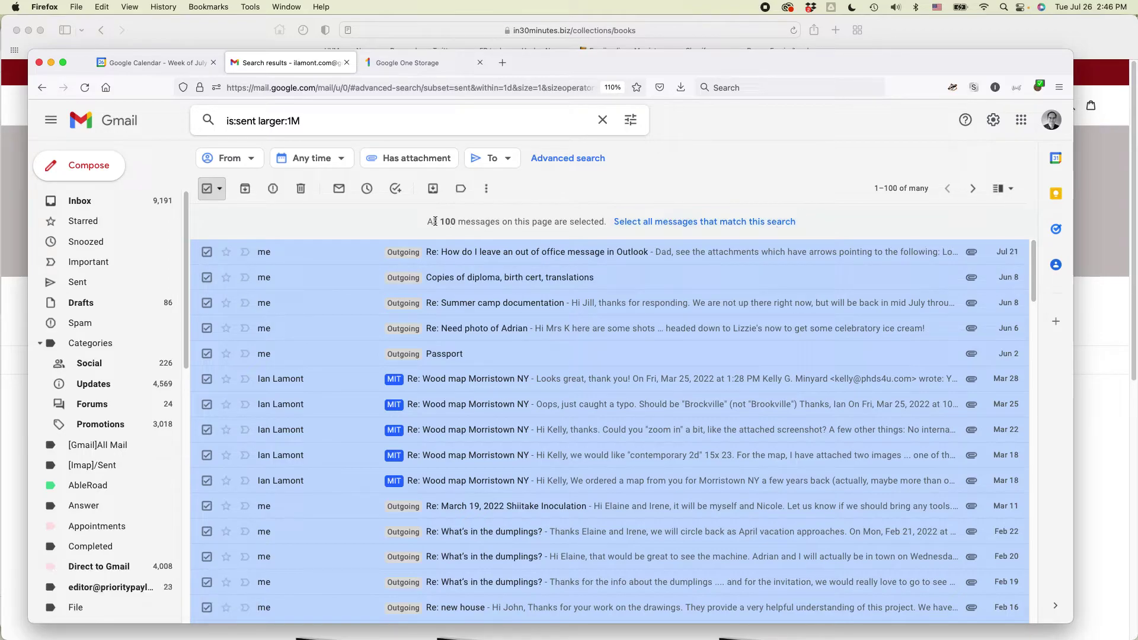
pyautogui.moveTo(426, 222); pyautogui.dragTo(558, 221)
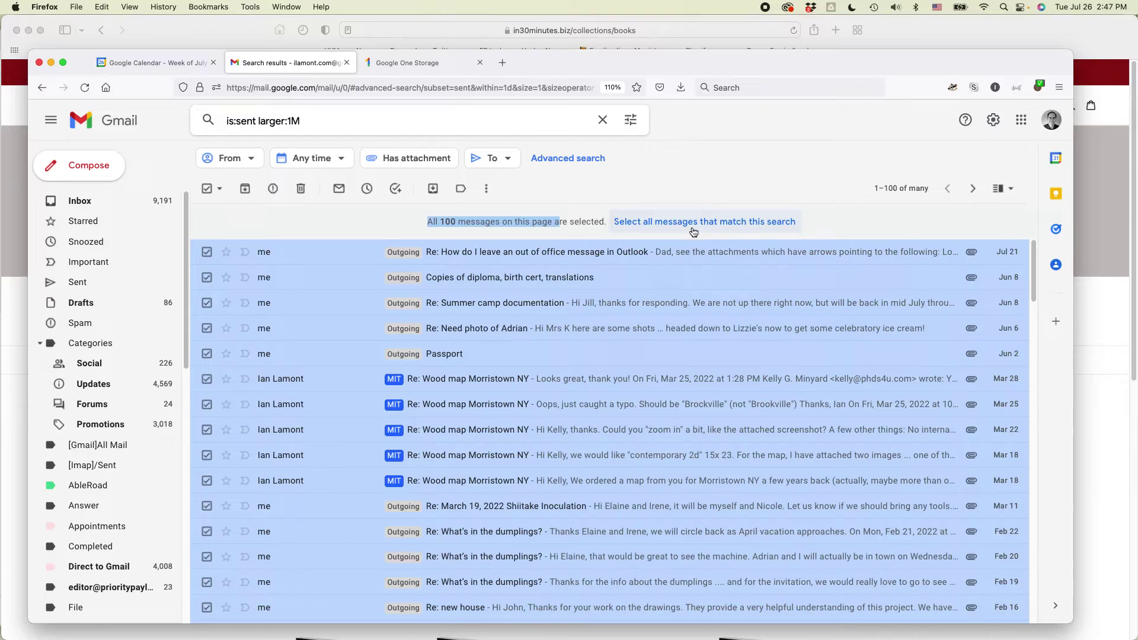
pyautogui.click(844, 219)
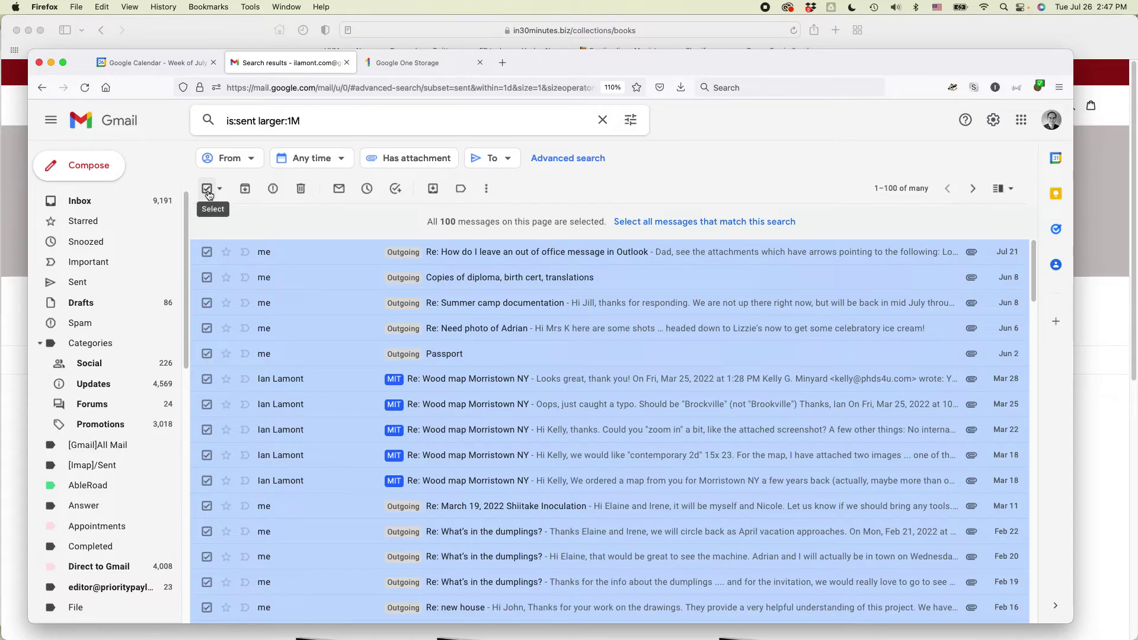
# Step: Set the search's date range to within 1 year of 2019/07/26
pyautogui.click(633, 119)
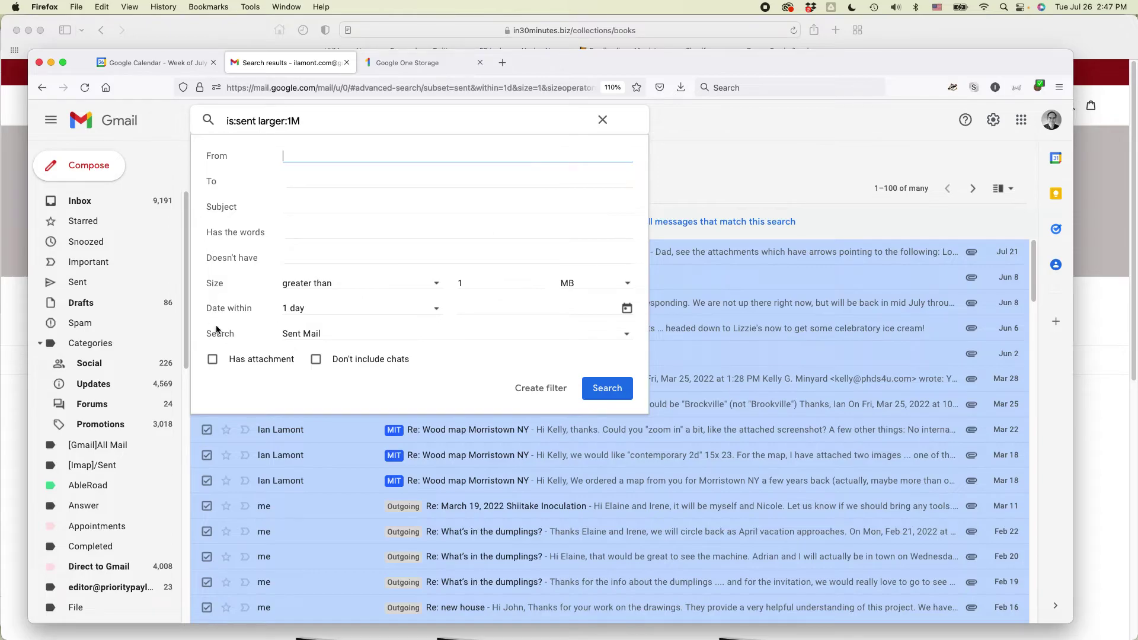
pyautogui.click(438, 313)
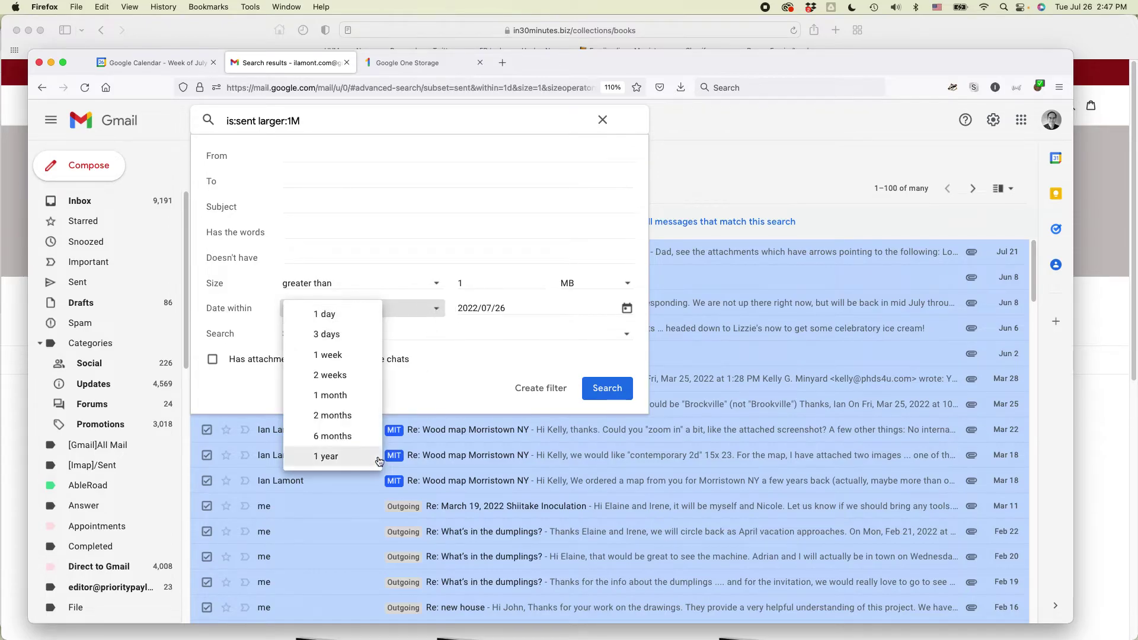
pyautogui.click(342, 460)
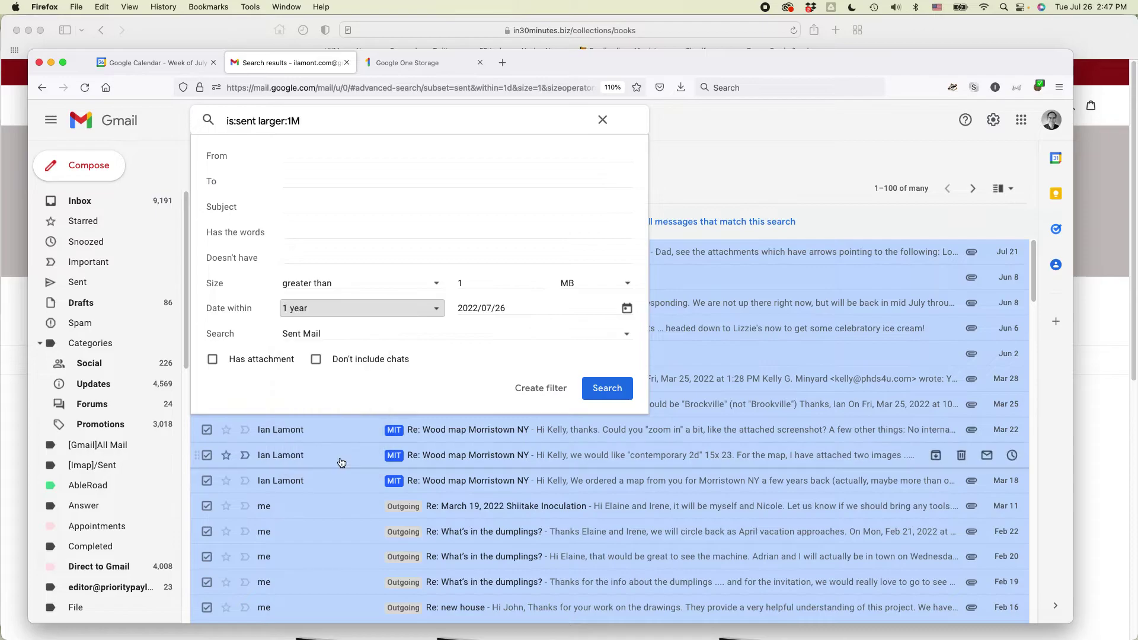
pyautogui.click(499, 307)
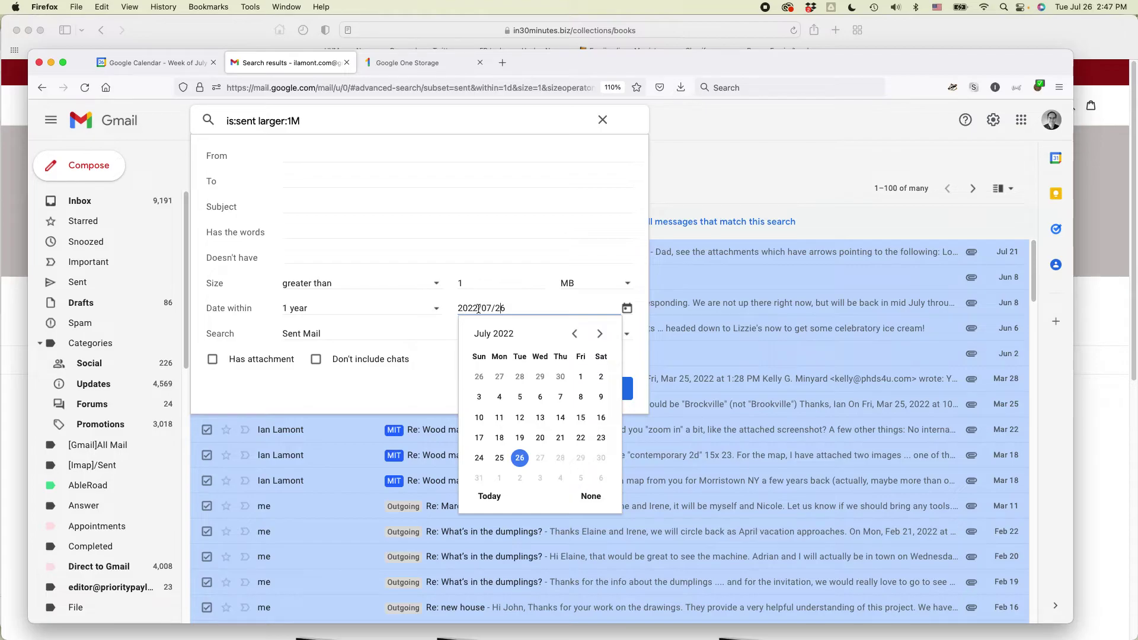
pyautogui.click(474, 308)
pyautogui.moveTo(474, 308); pyautogui.dragTo(475, 306)
pyautogui.write('19')
pyautogui.click(421, 363)
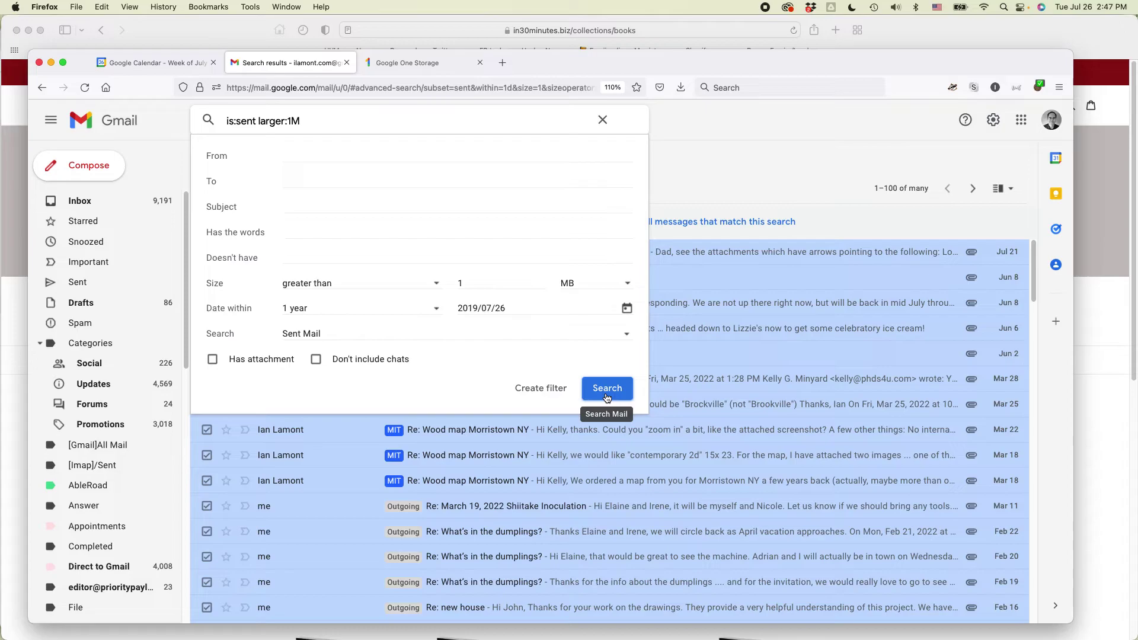
# Step: Remove the 1 MB size limit and run the sent-mail search
pyautogui.click(452, 281)
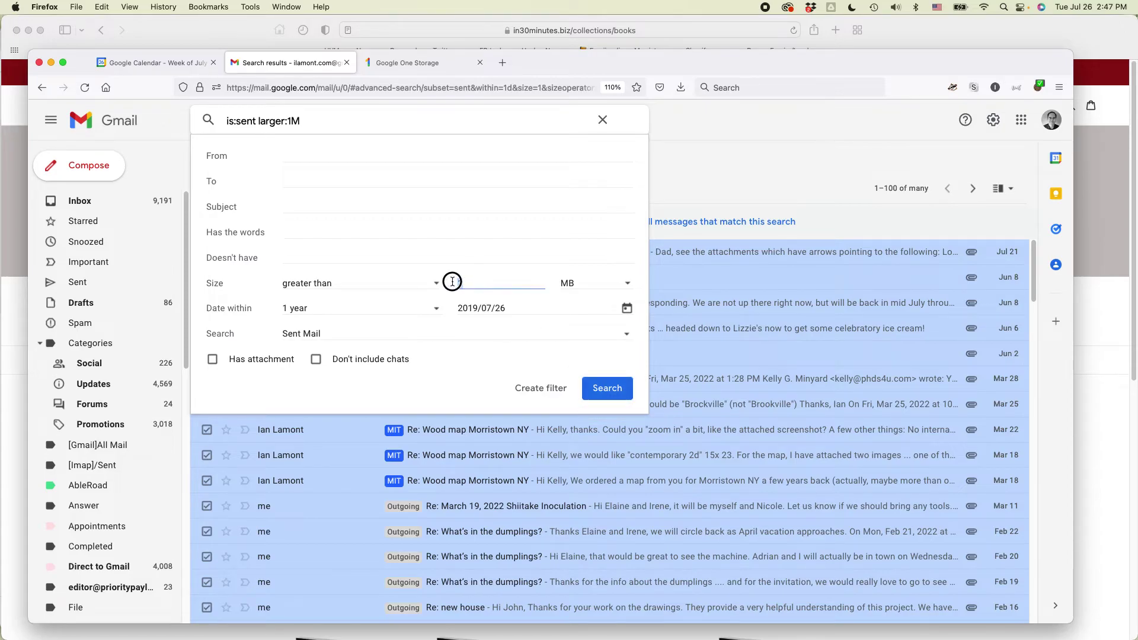
pyautogui.doubleClick(452, 282)
pyautogui.press('BackSpace')
pyautogui.click(602, 390)
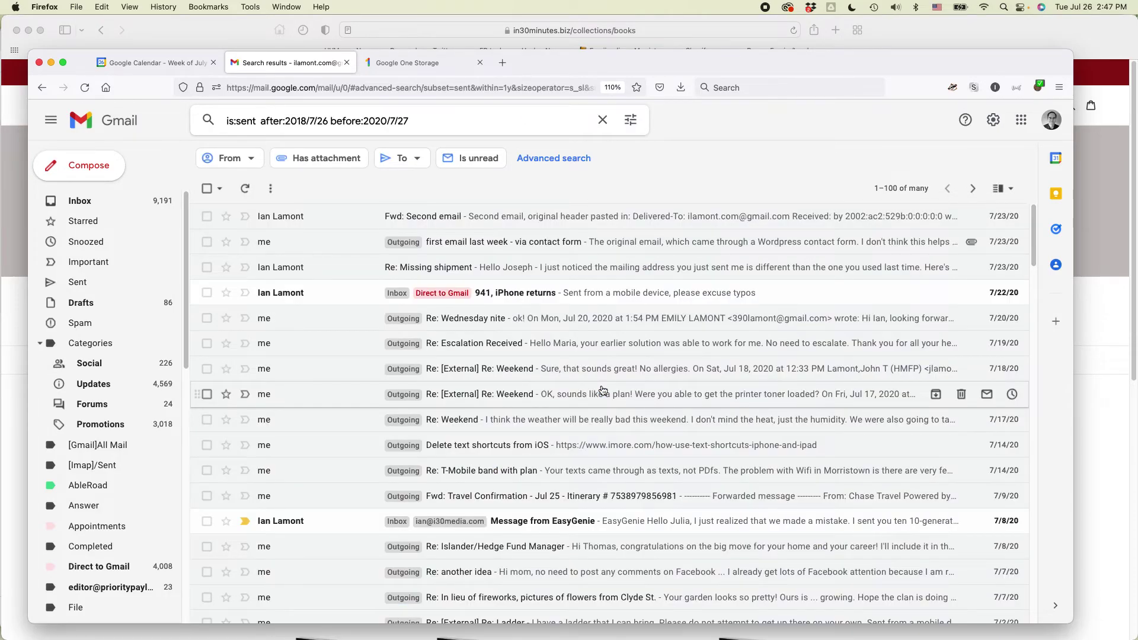
# Step: Scroll the 2018–2020 sent-mail results and select all 100 messages on the page
pyautogui.scroll(-3, 732, 284)
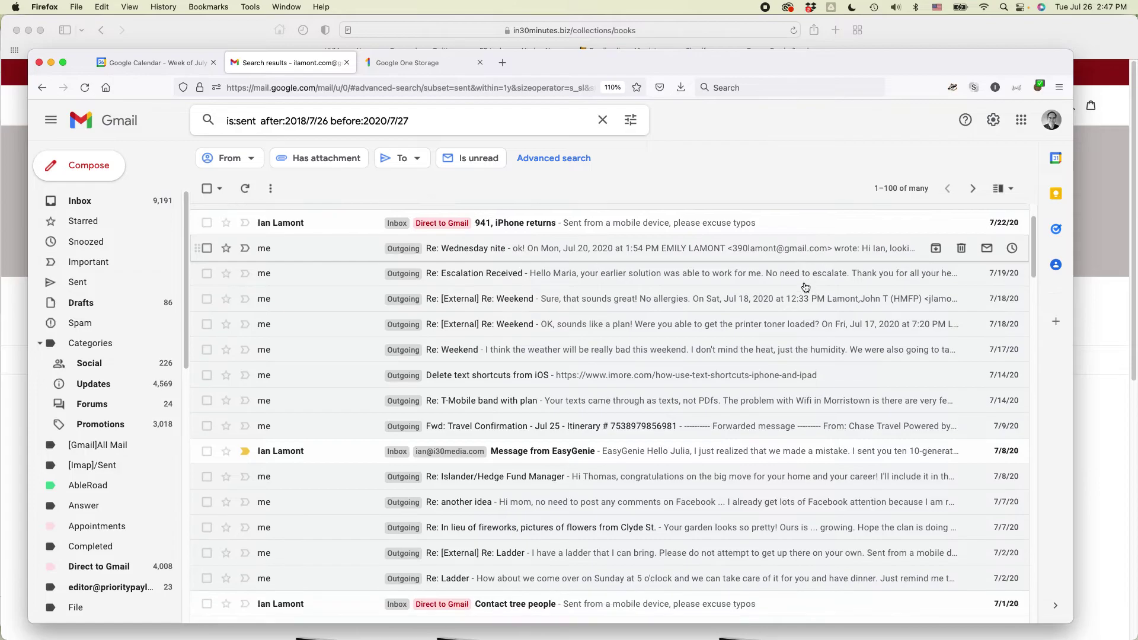
pyautogui.scroll(-3, 804, 288)
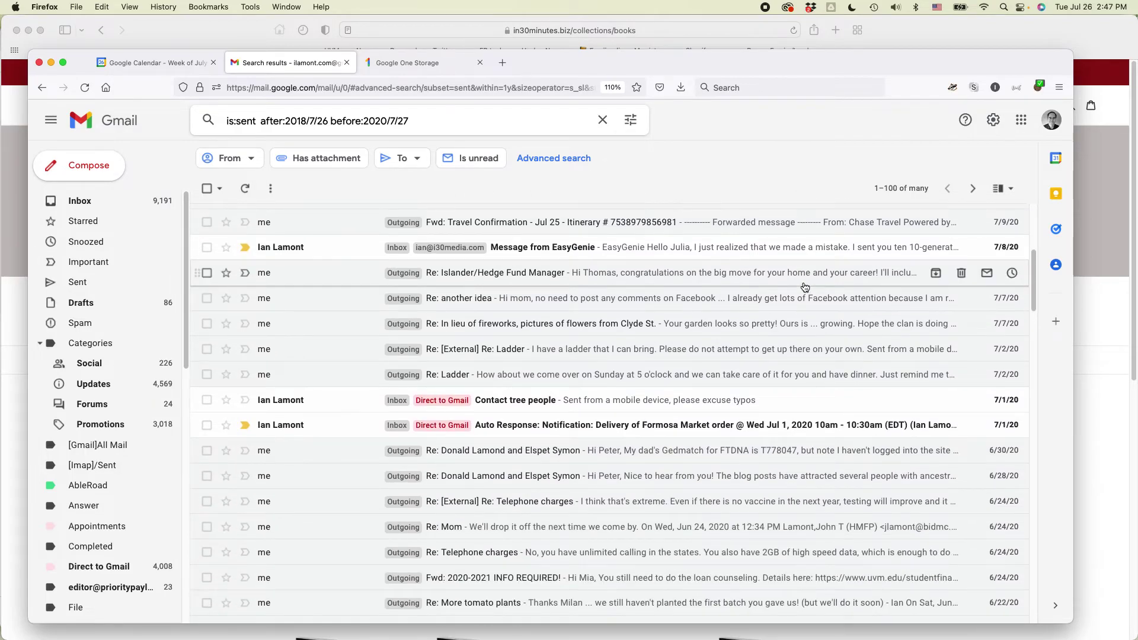
pyautogui.scroll(-2, 804, 287)
pyautogui.scroll(5, 804, 287)
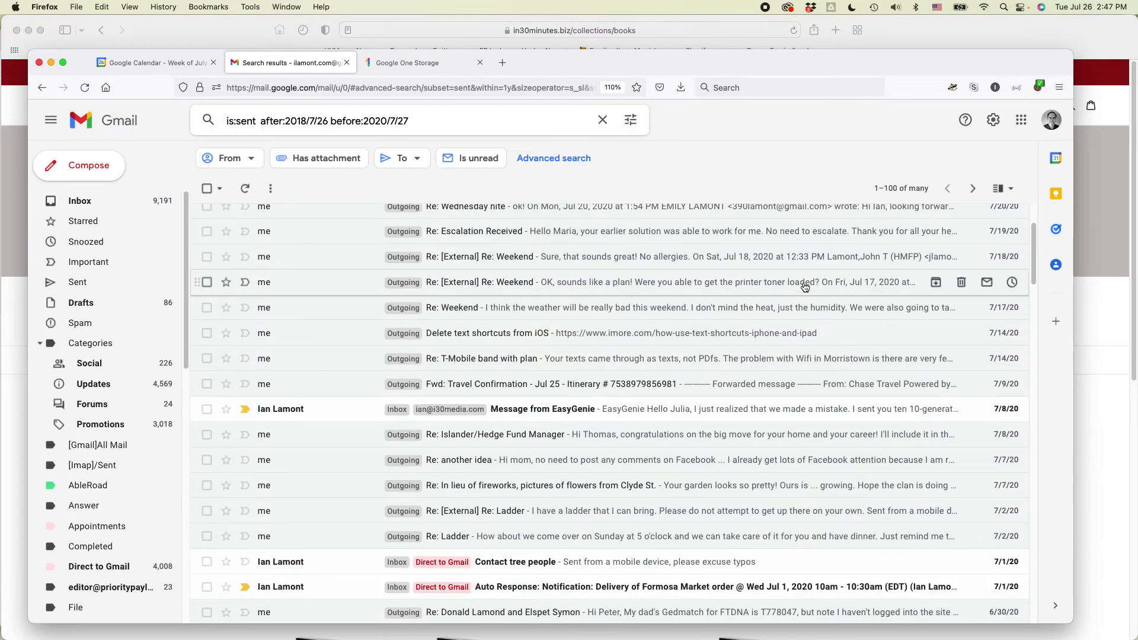
pyautogui.scroll(-5, 805, 287)
pyautogui.scroll(6, 804, 287)
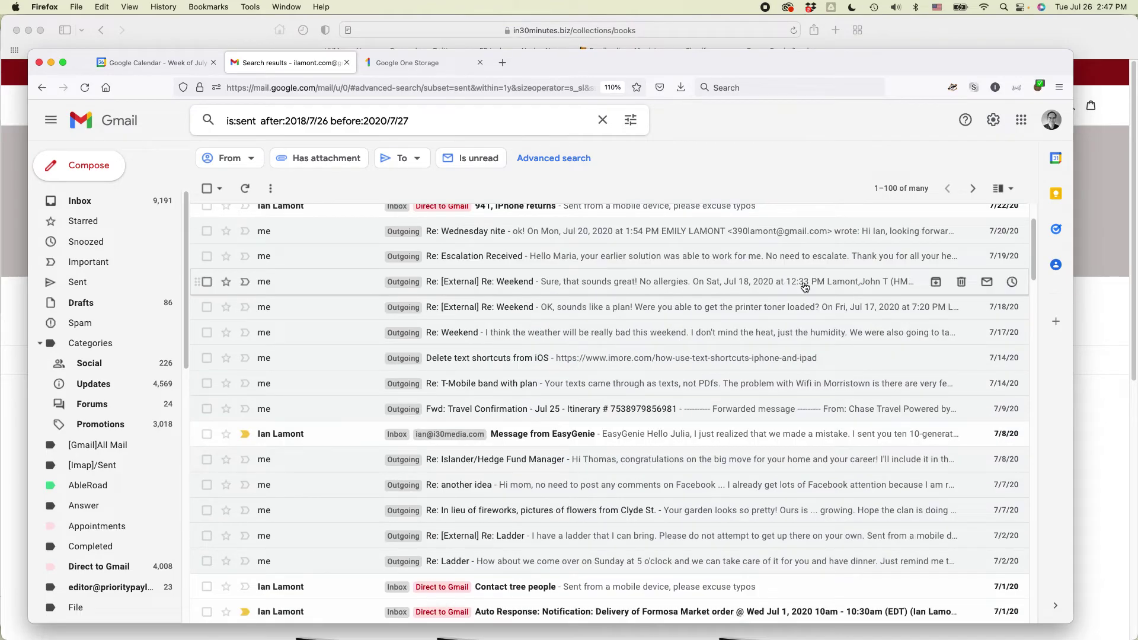
pyautogui.scroll(2, 804, 287)
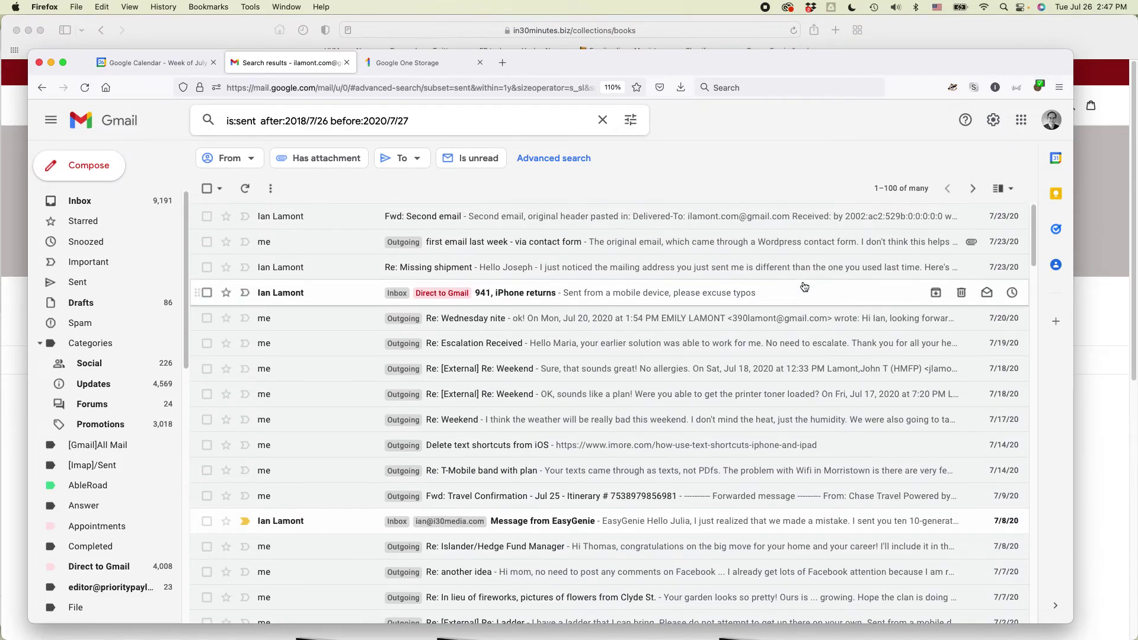
pyautogui.click(207, 188)
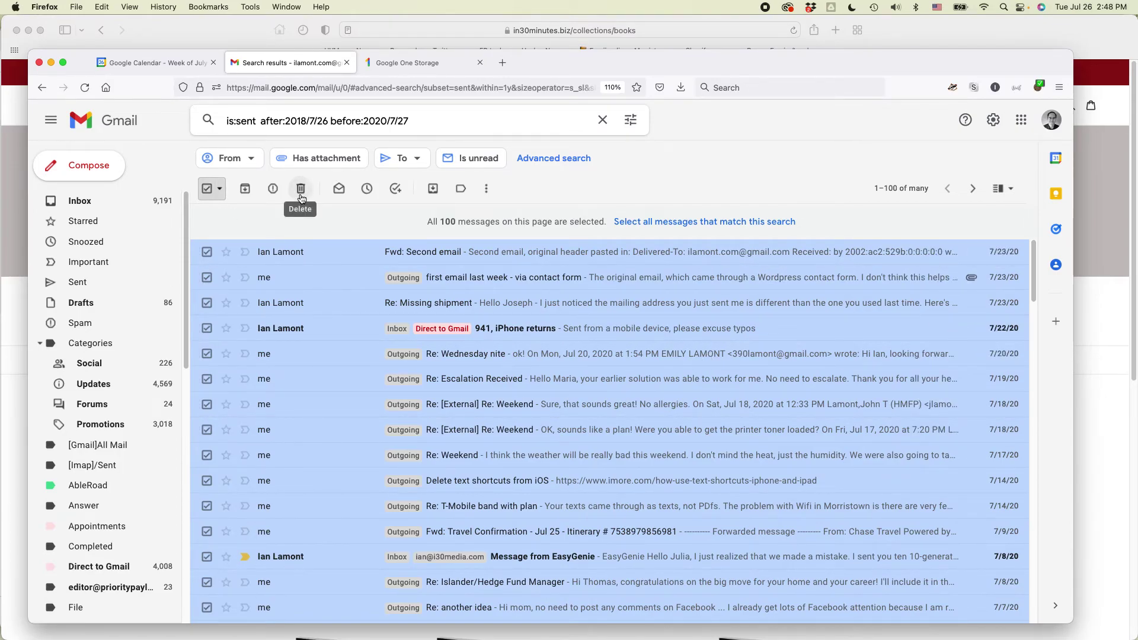
# Step: Switch from Gmail to Safari with Cmd+Tab, showing the in30minutes Books page
pyautogui.press('super+Tab')
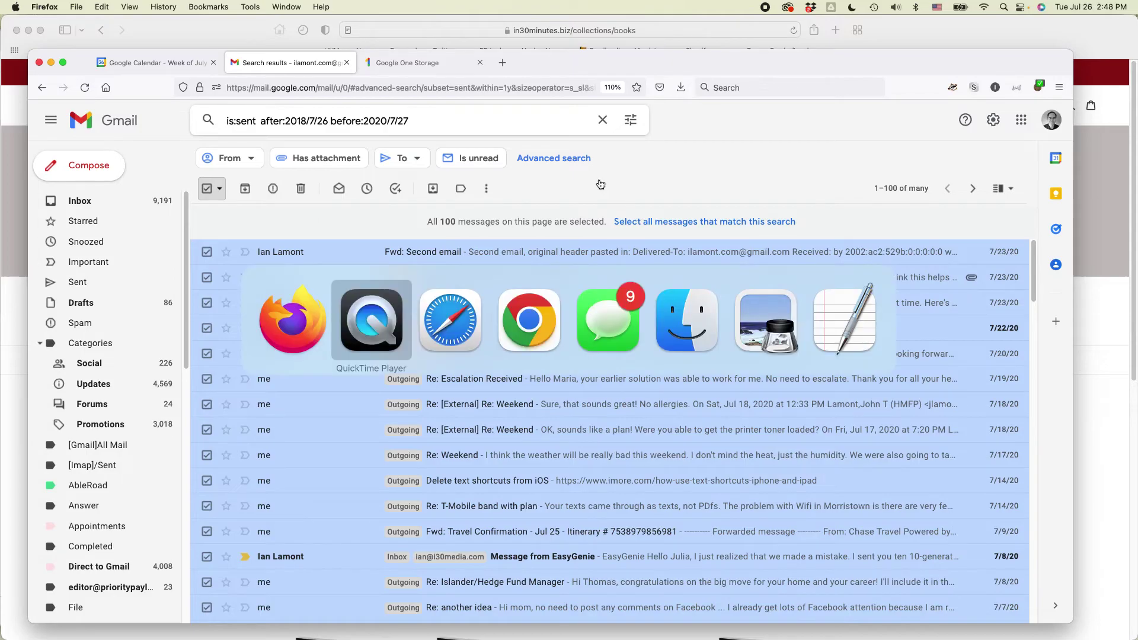
pyautogui.press('super+Tab')
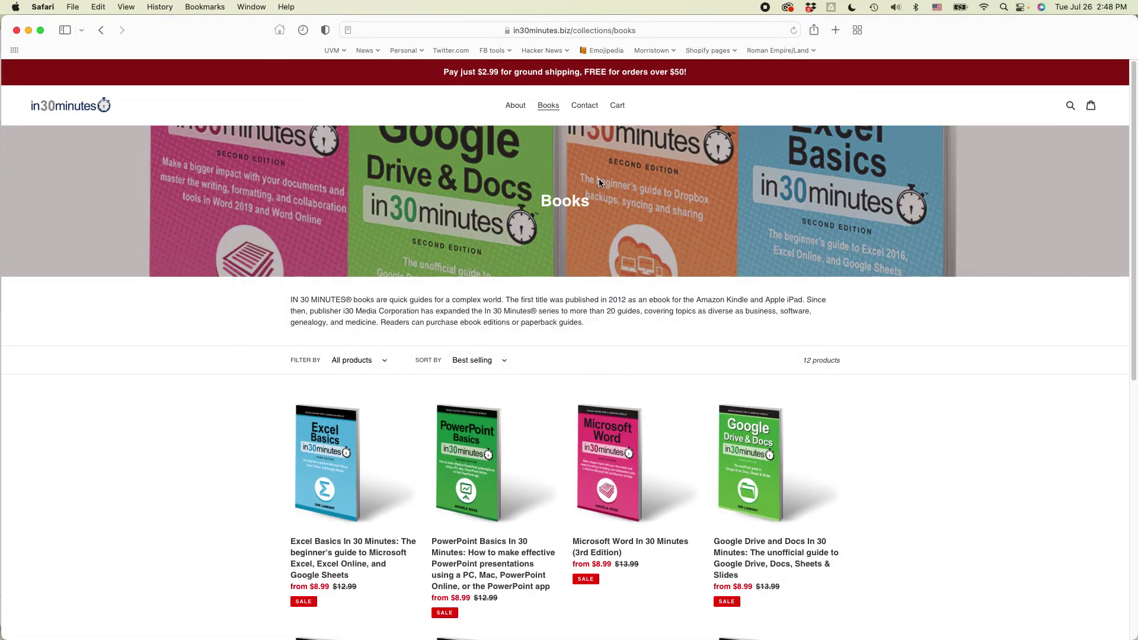